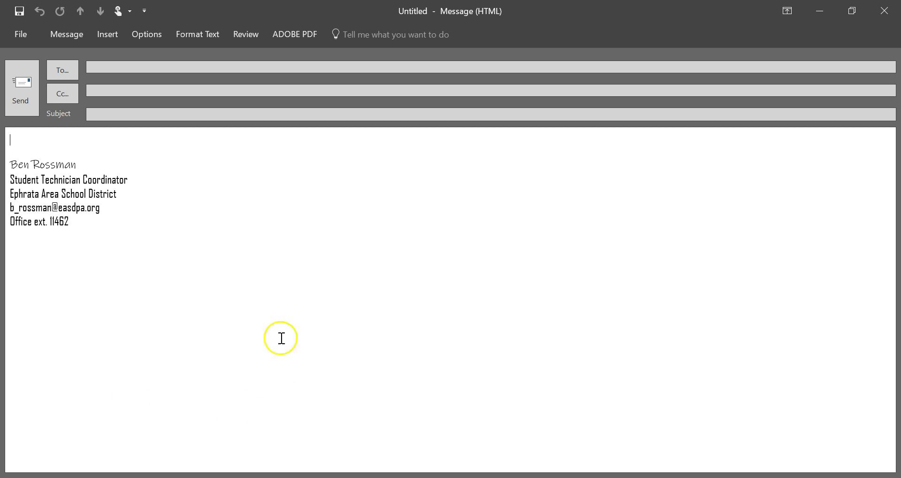
Try to attach the recent video file MAdroneVID to the new email message
left_click(61, 29)
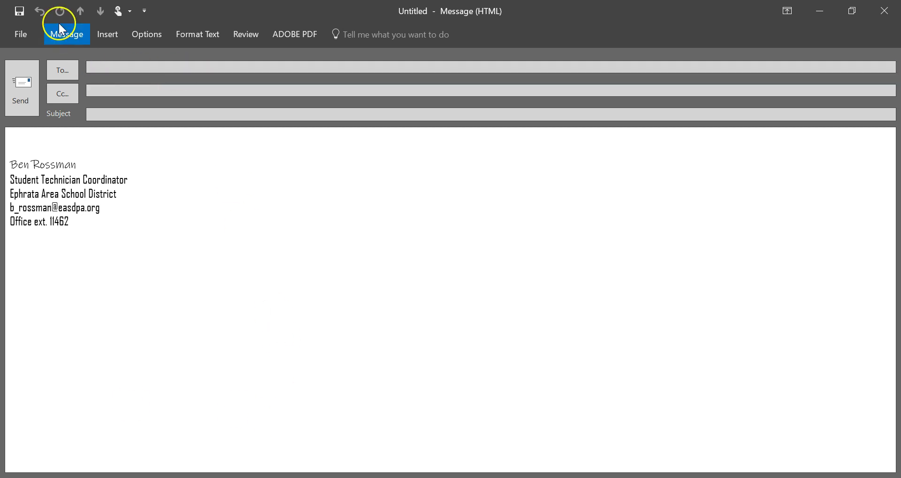
left_click(106, 29)
left_click(12, 74)
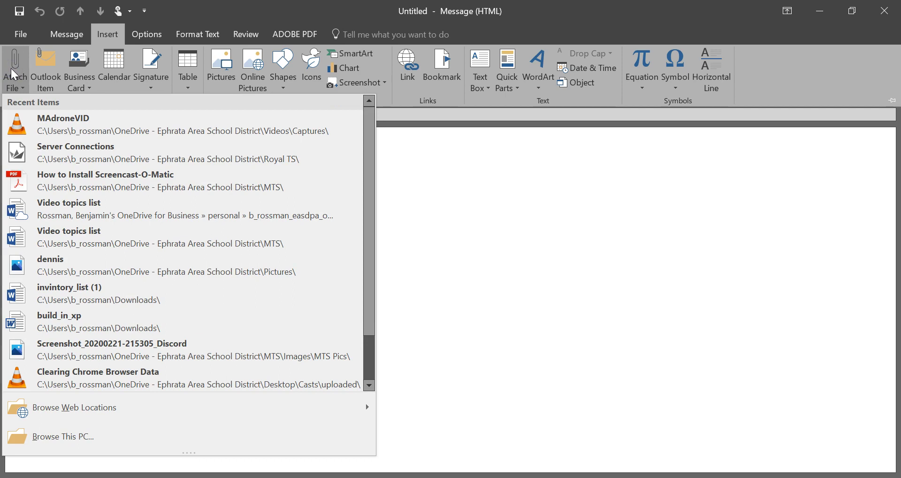
left_click(85, 125)
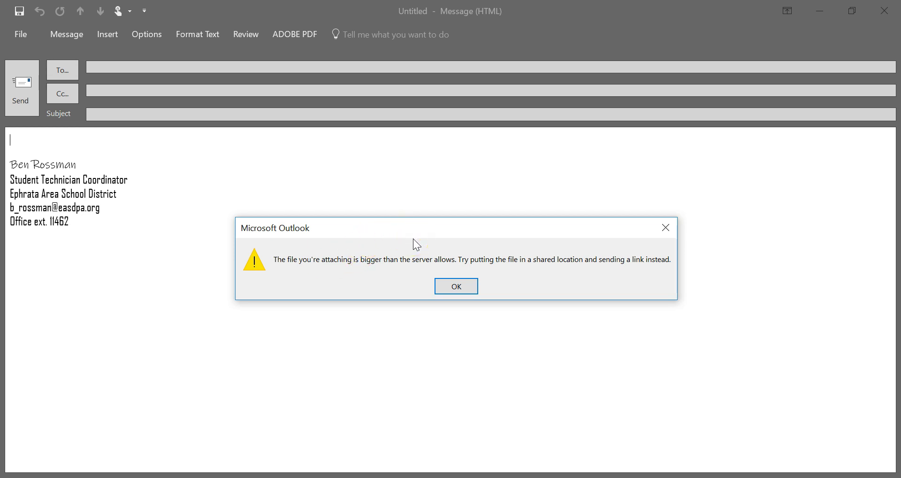
left_click(665, 228)
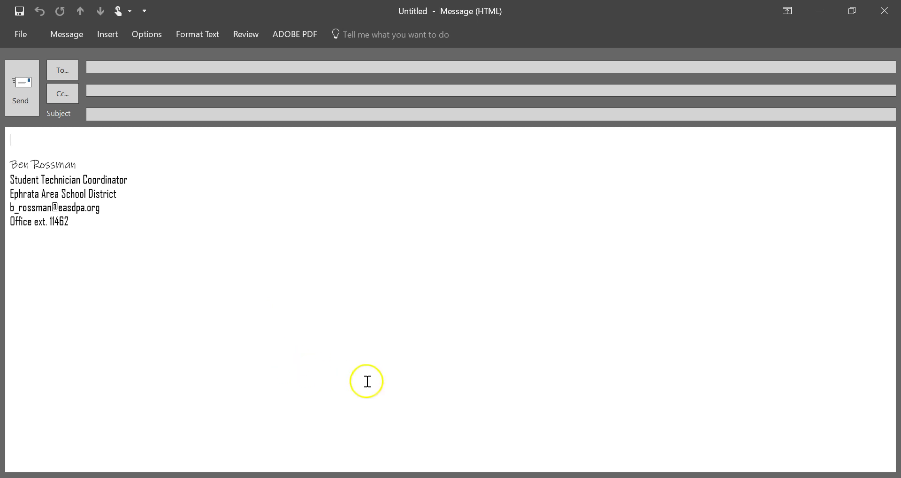
Switch to the EASD BaseCamp page in Chrome, launch Office 365, and open the Videos folder in OneDrive
key("alt+Tab")
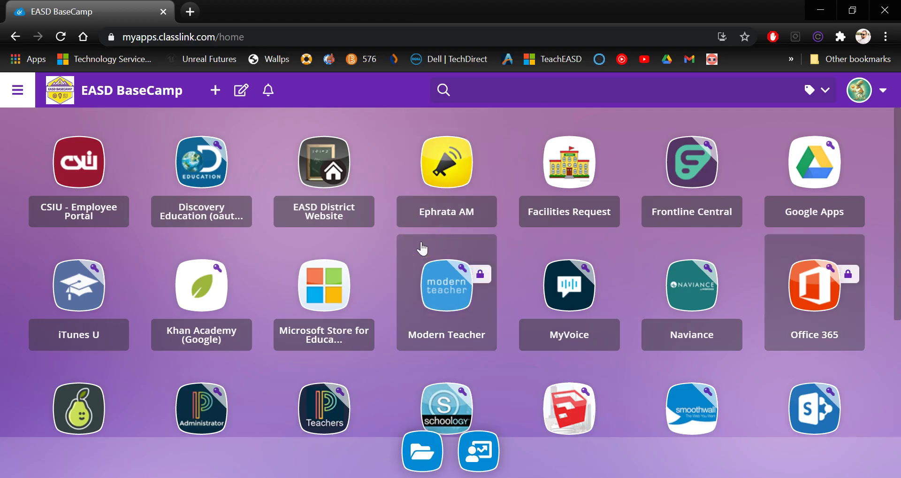
left_click(450, 231)
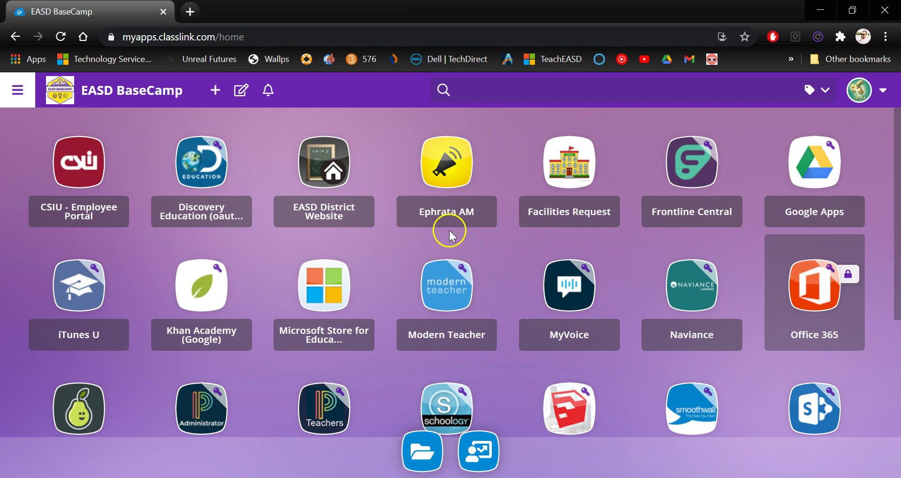
left_click(816, 292)
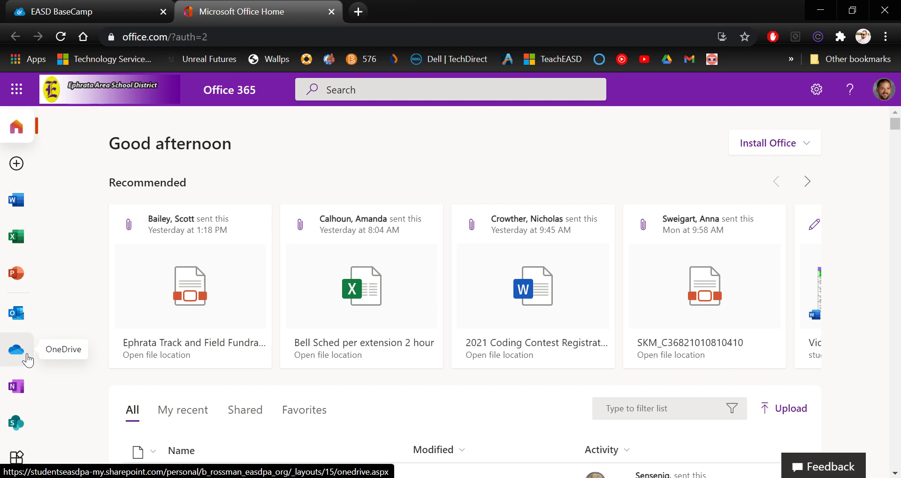
left_click(28, 360)
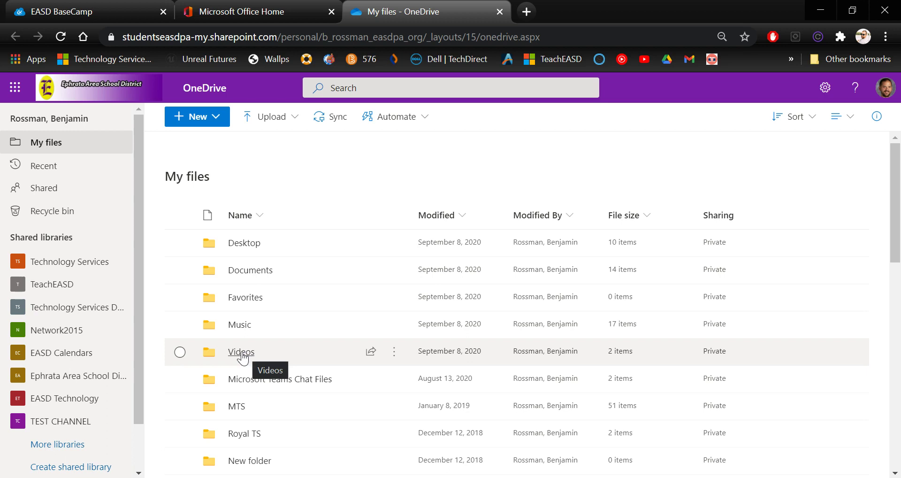
left_click(245, 354)
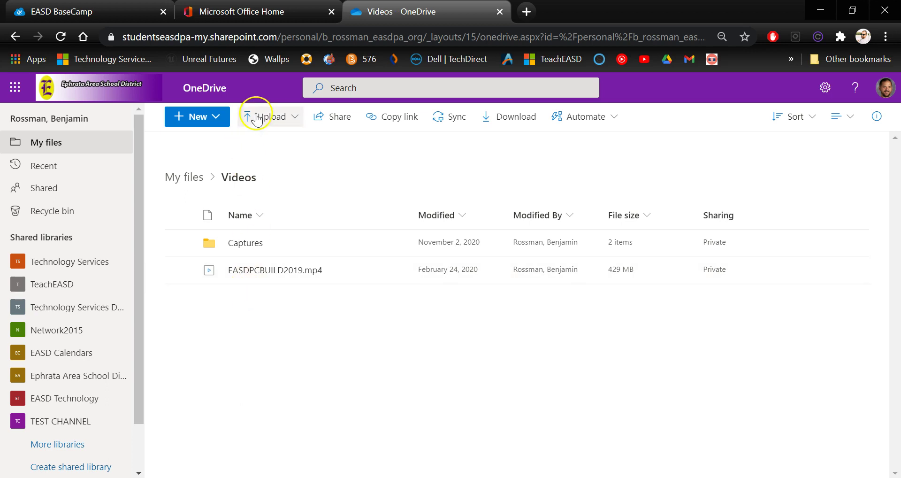
Upload MAdroneVID from the PC's Videos > Captures folder to the OneDrive Videos folder and check the upload progress
left_click(284, 120)
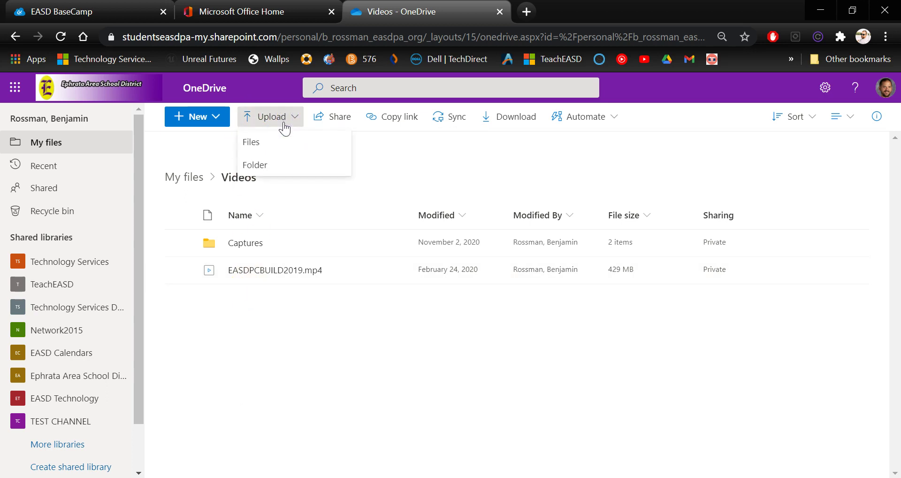
left_click(277, 142)
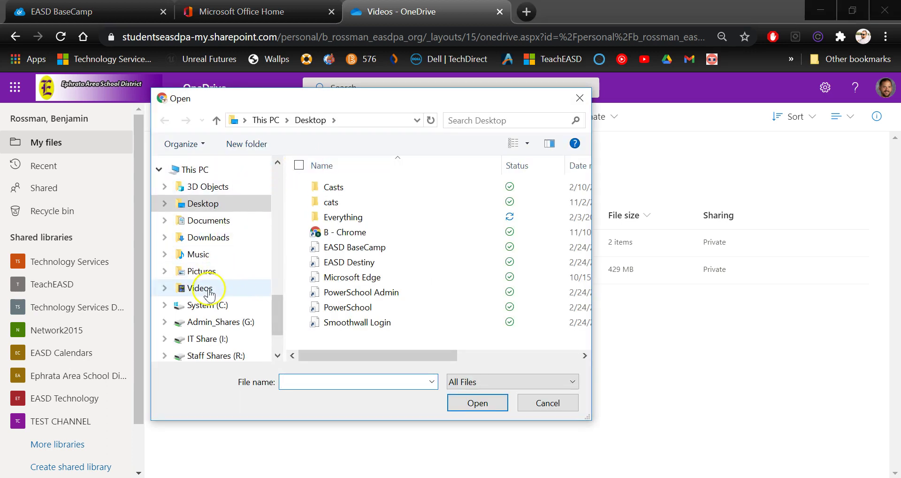
left_click(209, 295)
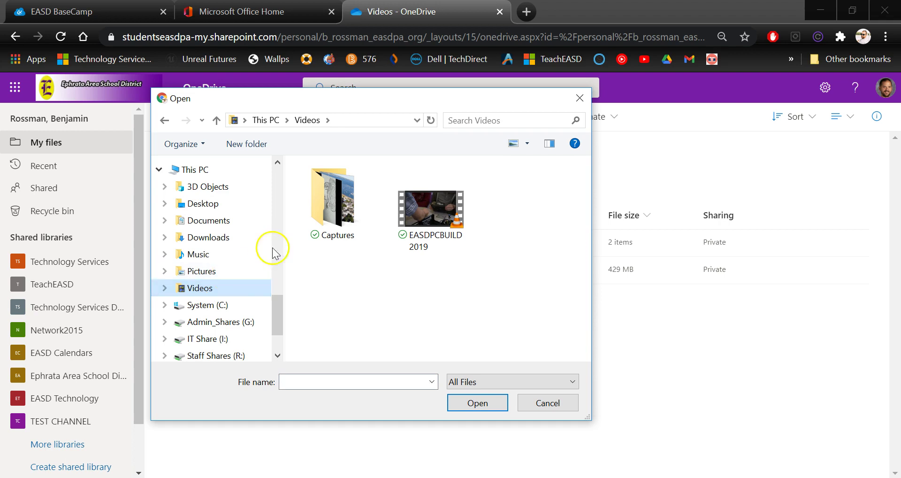
double_click(341, 212)
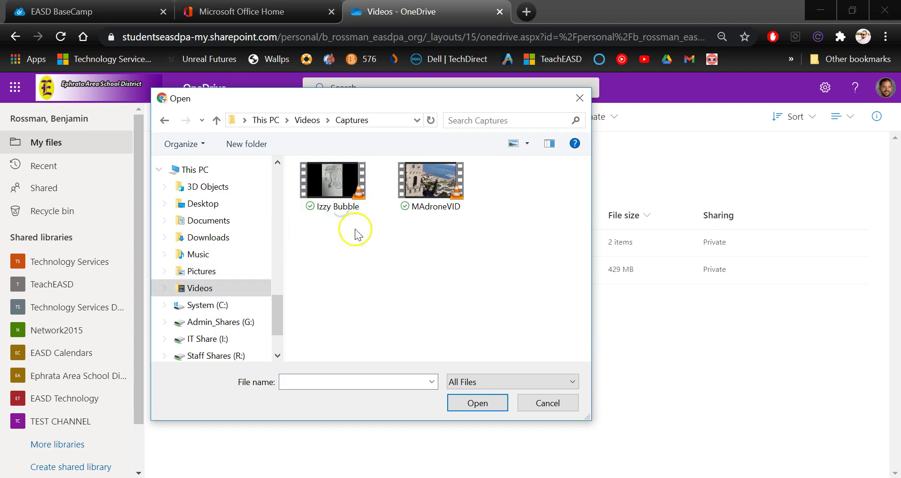
left_click(440, 185)
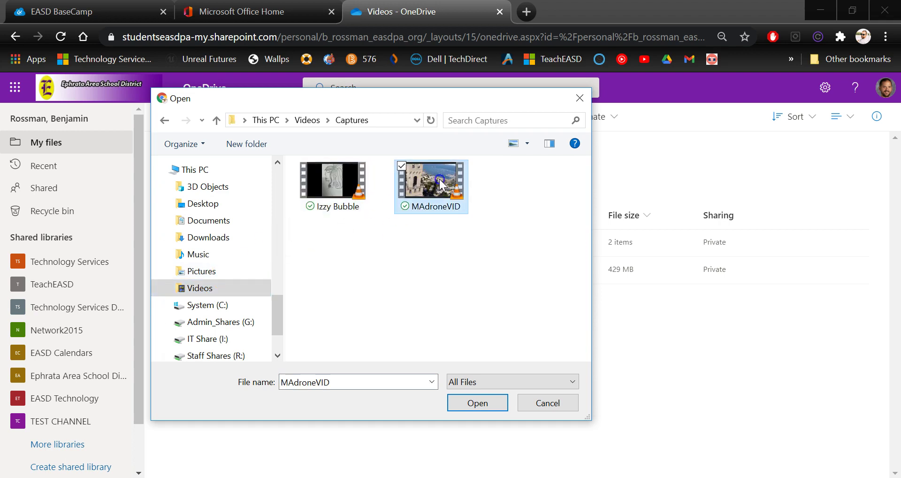
left_click(490, 403)
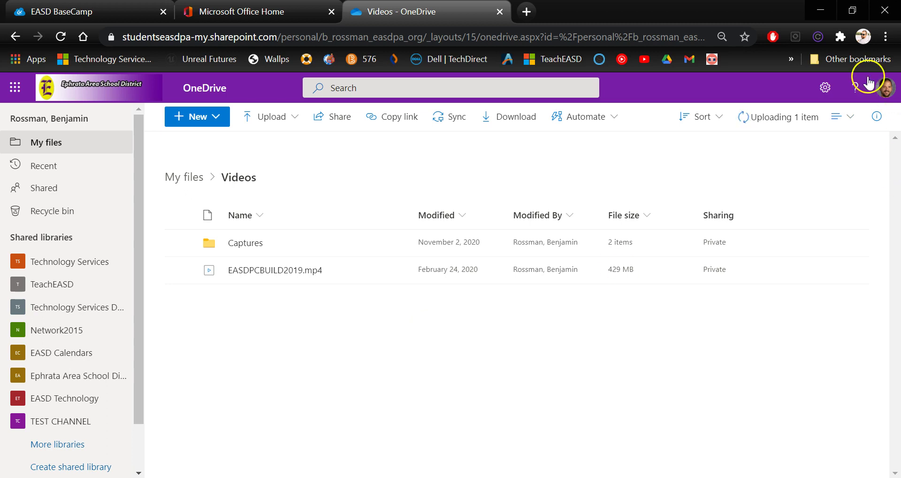
left_click(786, 119)
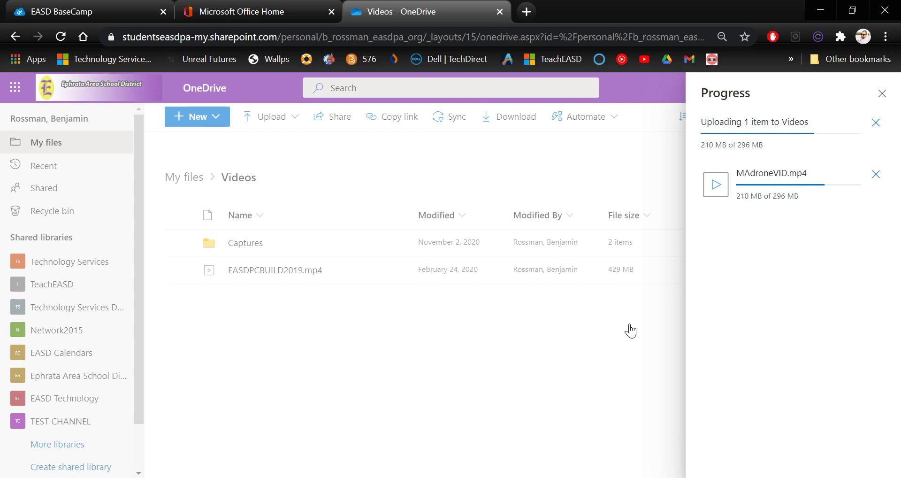
left_click(631, 330)
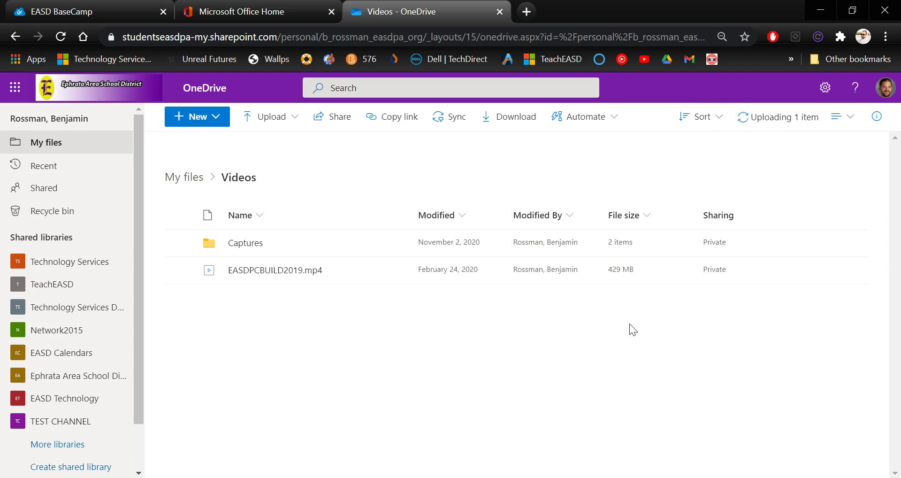
left_click(796, 116)
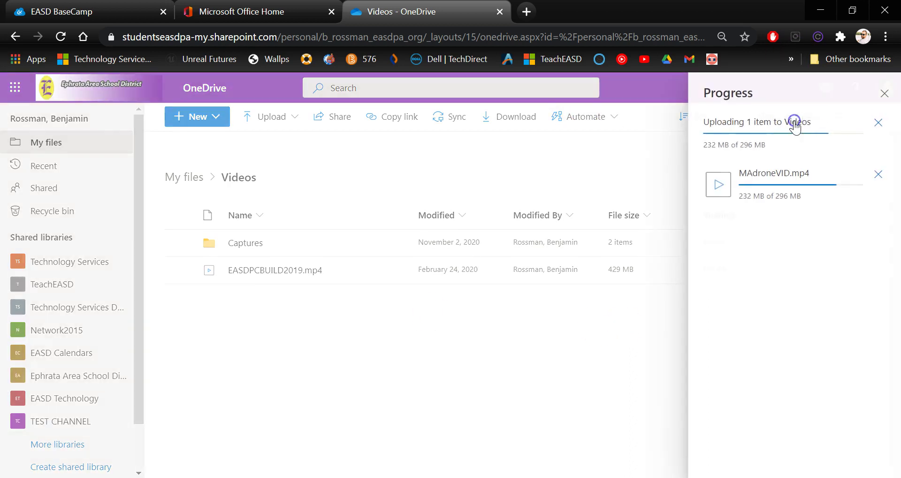
left_click(647, 305)
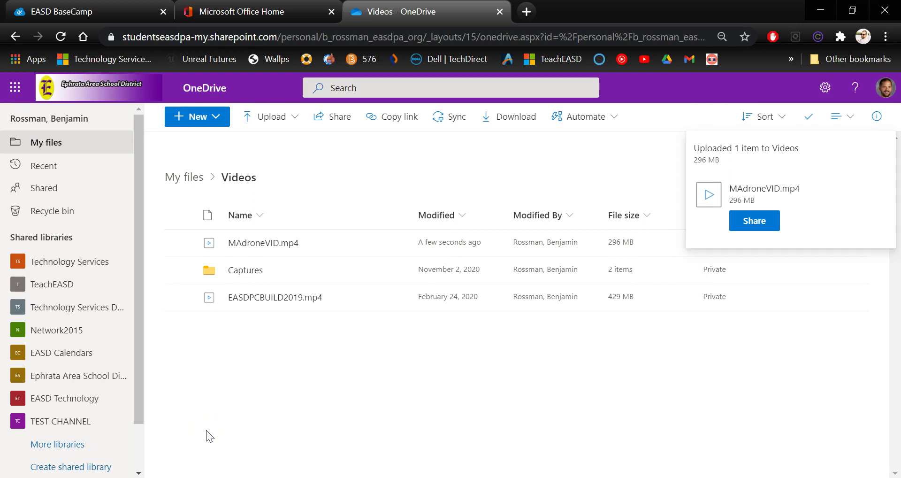
Copy a sharing link for MAdroneVID.mp4 that lets anyone with the link view it, checking the link settings without changing them
mouse_move(255, 255)
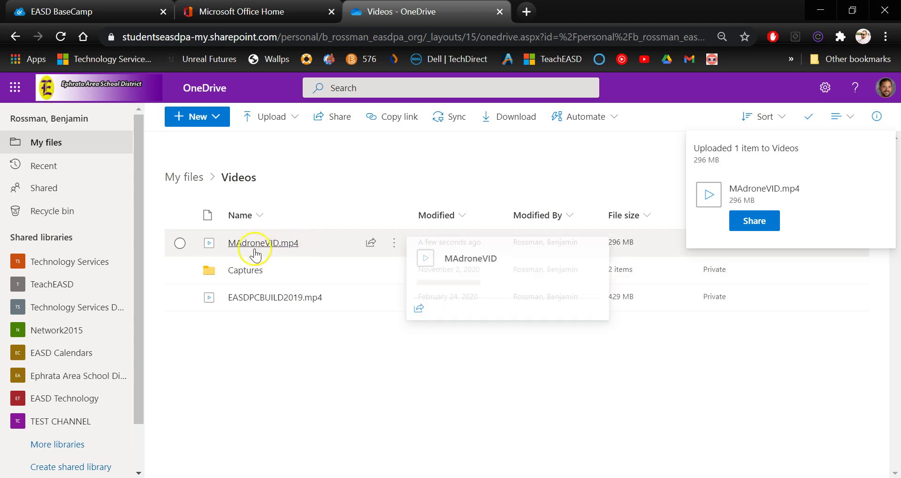
left_click(374, 244)
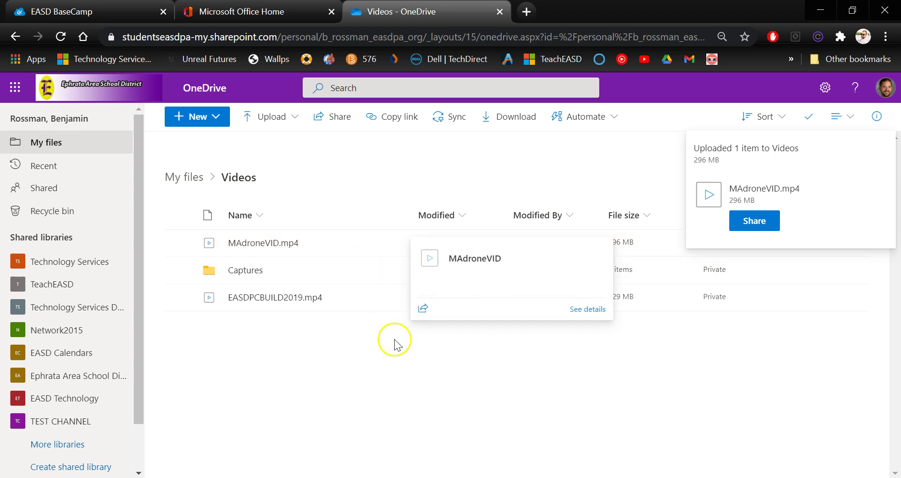
left_click(394, 242)
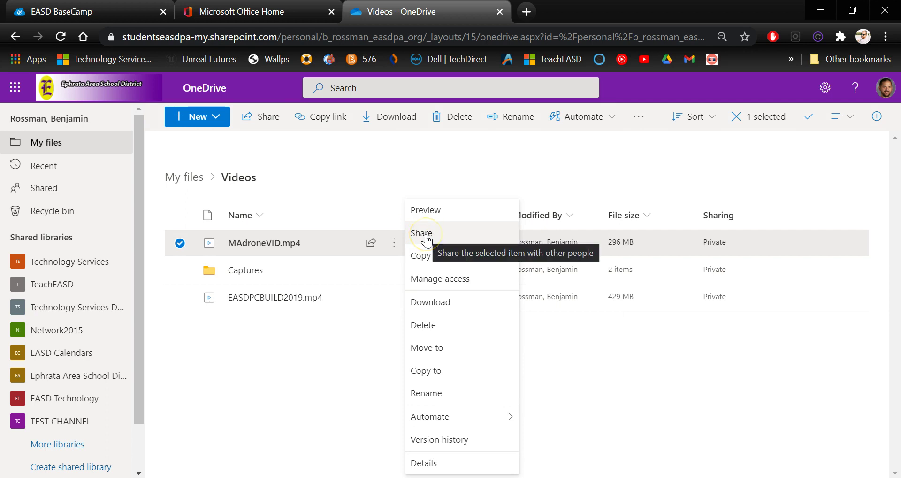
left_click(371, 242)
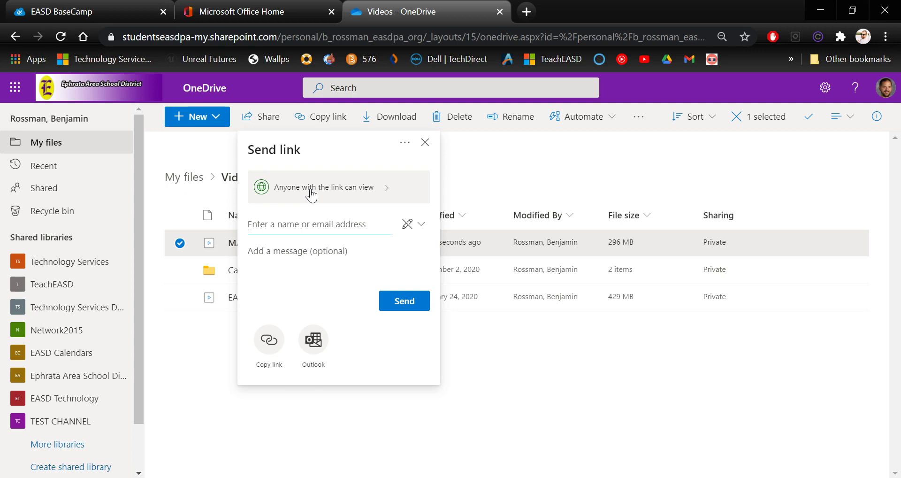
left_click(311, 191)
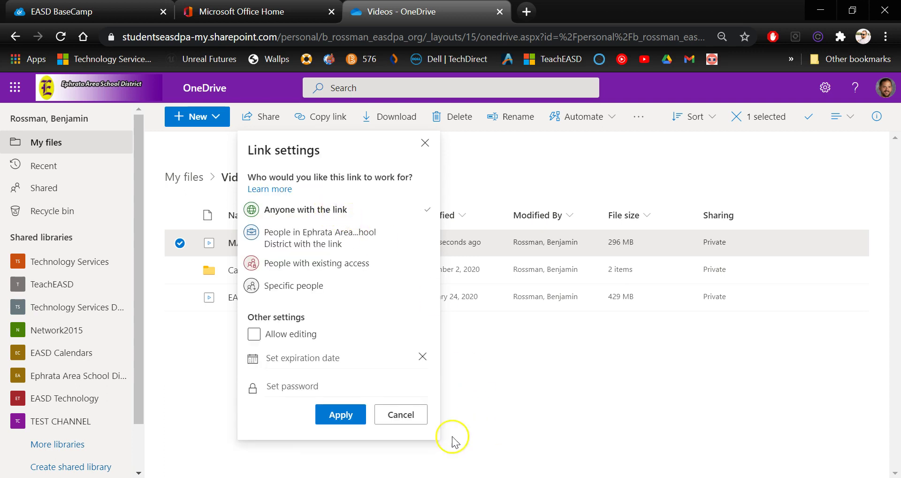
left_click(396, 415)
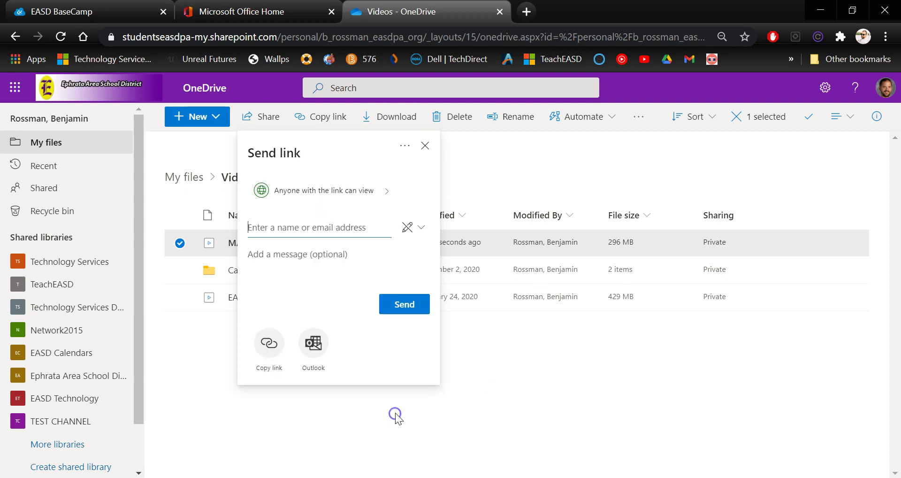
left_click(272, 346)
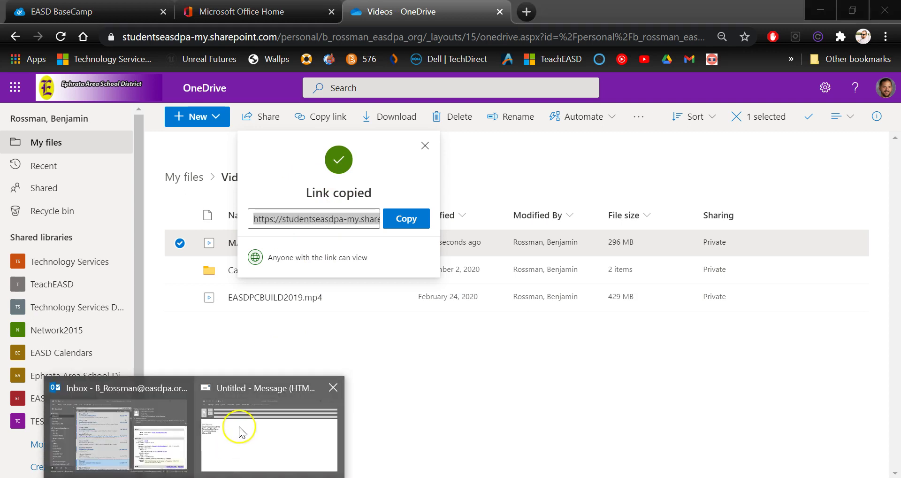
Switch to the untitled Outlook message and paste the copied link above the signature as a clickable hyperlink
left_click(237, 427)
left_click(104, 140)
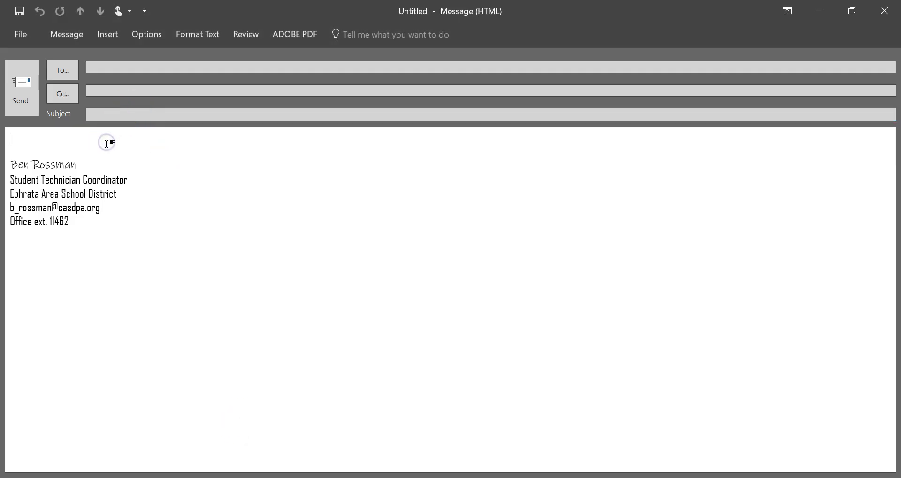
key("ctrl+v")
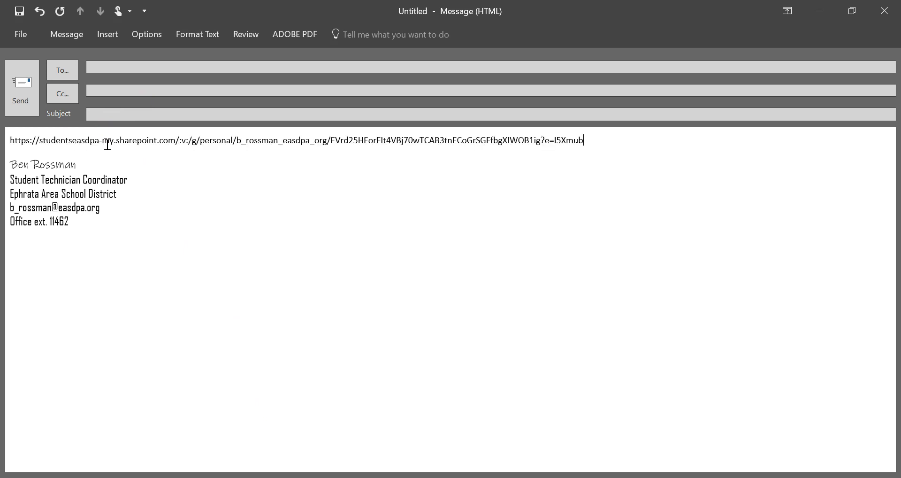
right_click(611, 140)
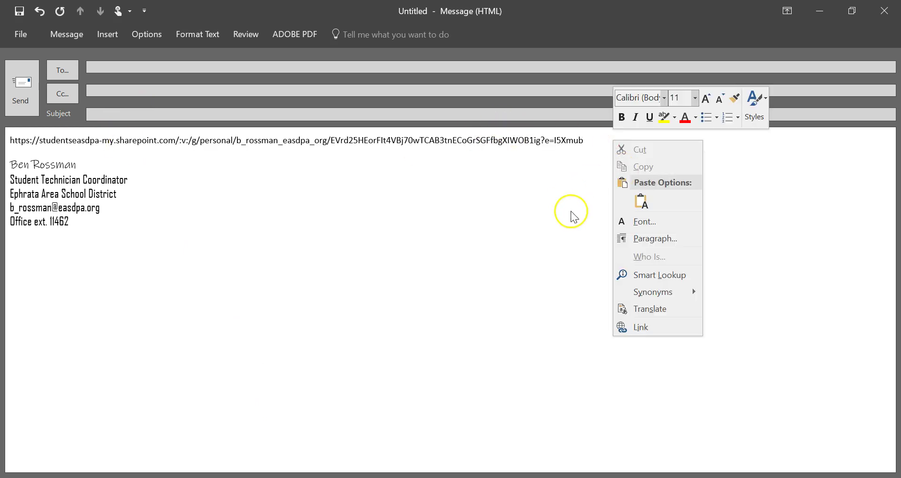
left_click(583, 179)
key("Return")
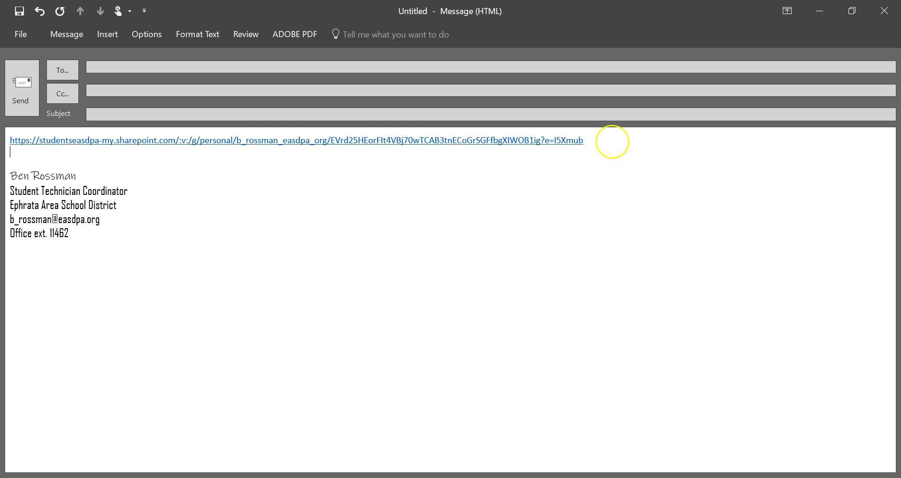